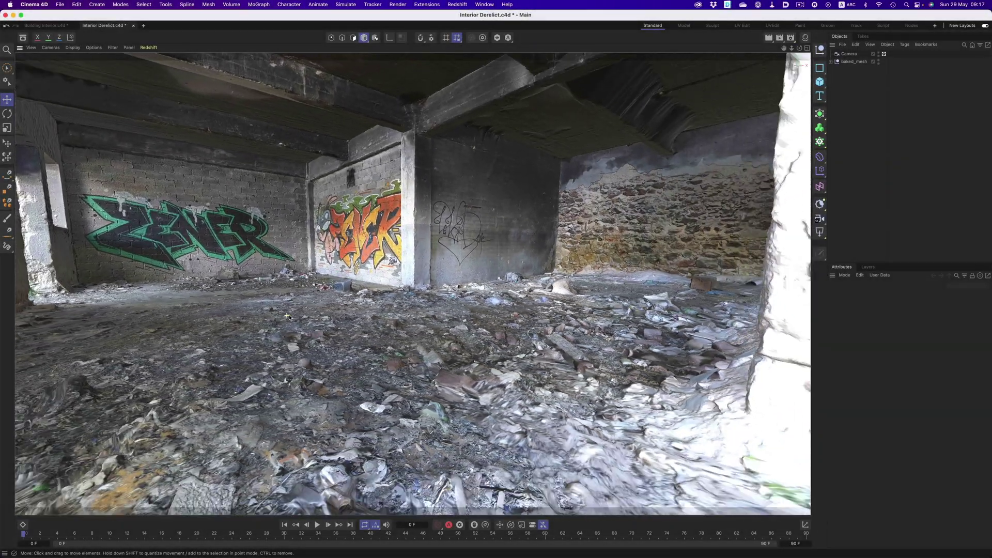
pyautogui.keyDown('alt'); pyautogui.moveTo(605, 123); pyautogui.dragTo(594, 201, button='middle'); pyautogui.keyUp('alt')
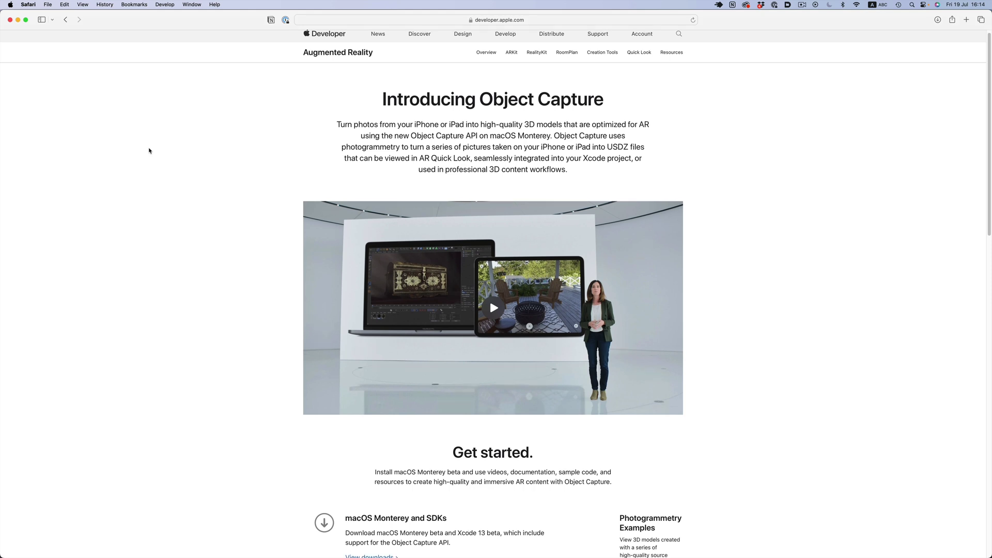
# - Read through the Get started resources and photogrammetry examples on Apple's Object Capture page
pyautogui.scroll(-5, 148, 150)
pyautogui.scroll(-8, 149, 150)
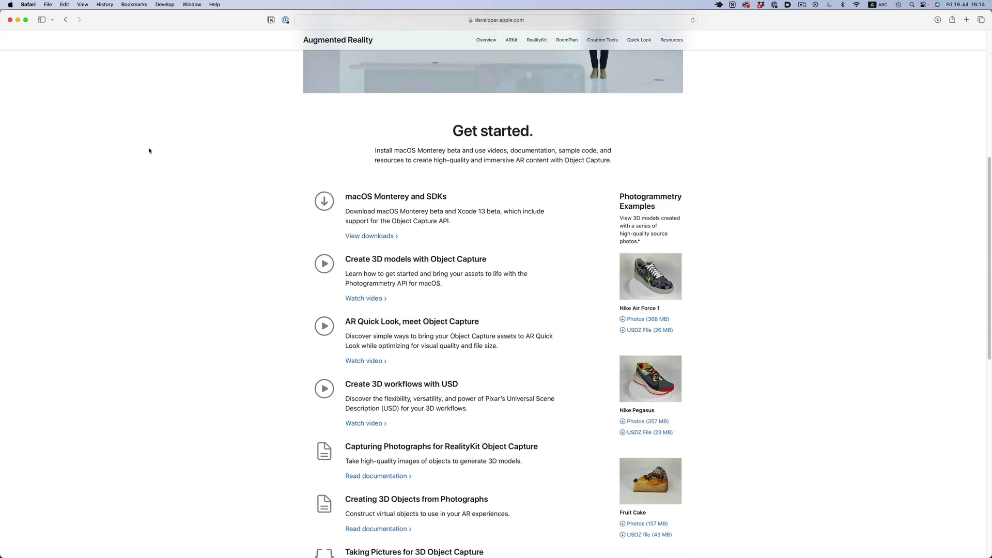
pyautogui.scroll(-3, 149, 151)
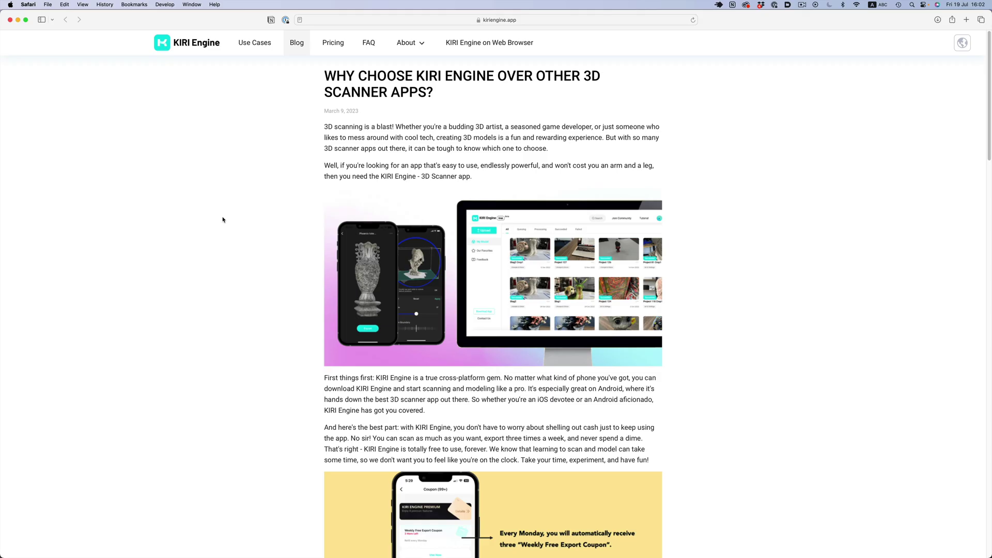
# - Read the KIRI Engine blog article on choosing it over other 3D scanner apps
pyautogui.scroll(-5, 222, 219)
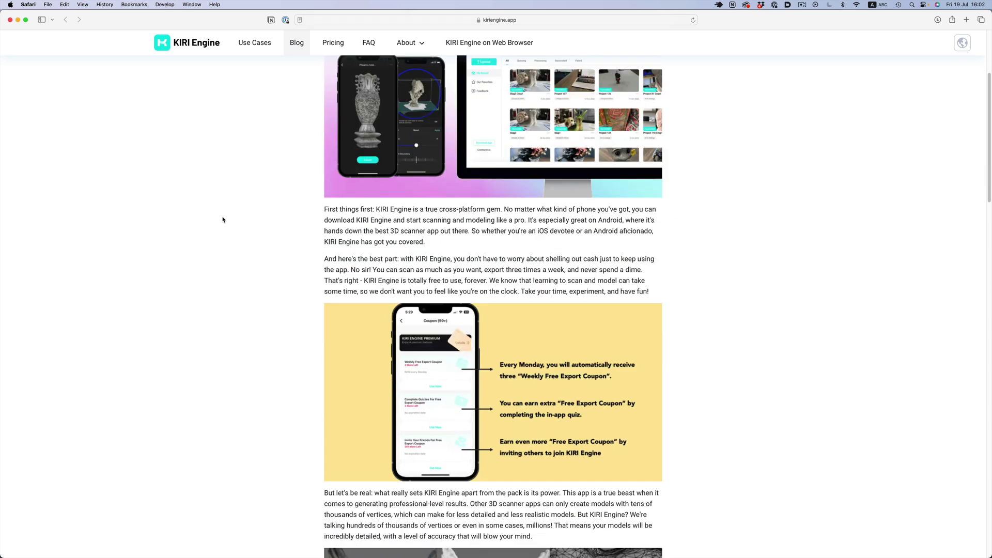
pyautogui.scroll(-5, 223, 220)
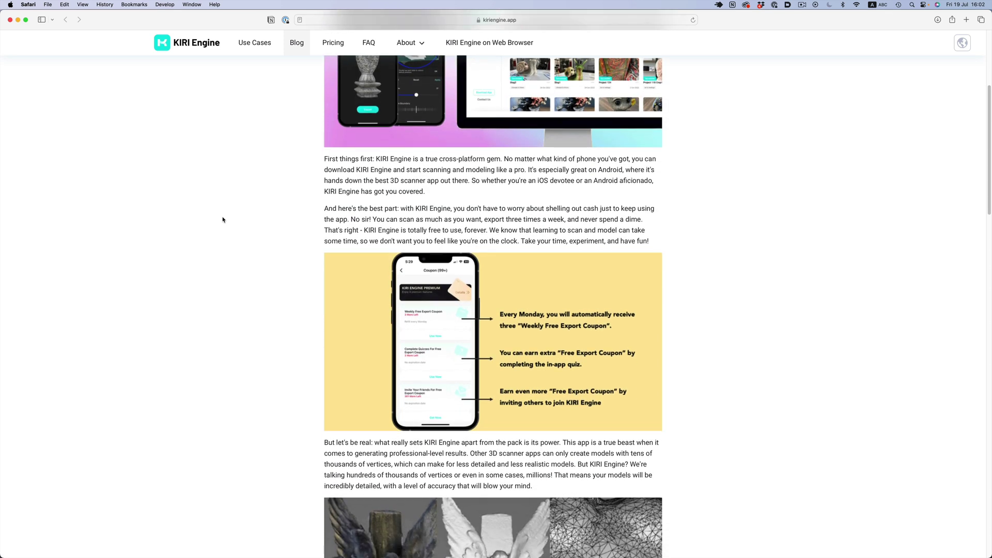
pyautogui.scroll(-1, 222, 219)
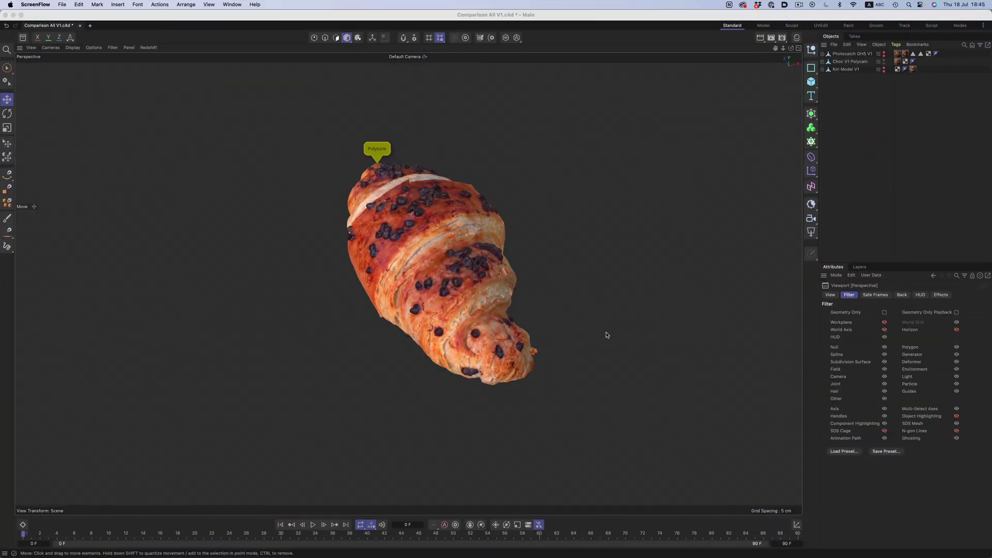
# - Turn off texture display for the Polycam croissant in Cinema 4D and inspect its bare geometry from several angles, including underneath
pyautogui.moveTo(462, 243)
pyautogui.keyDown('alt'); pyautogui.mouseDown()
pyautogui.moveTo(438, 235)
pyautogui.moveTo(510, 189)
pyautogui.moveTo(527, 164)
pyautogui.moveTo(398, 146)
pyautogui.moveTo(358, 166)
pyautogui.moveTo(336, 199)
pyautogui.moveTo(409, 245)
pyautogui.moveTo(498, 217)
pyautogui.moveTo(500, 138)
pyautogui.moveTo(529, 294)
pyautogui.mouseUp(); pyautogui.keyUp('alt')
pyautogui.press('n')
pyautogui.press('b')
pyautogui.moveTo(444, 212)
pyautogui.keyDown('alt'); pyautogui.mouseDown()
pyautogui.moveTo(437, 241)
pyautogui.moveTo(449, 245)
pyautogui.moveTo(578, 201)
pyautogui.mouseUp(); pyautogui.keyUp('alt')
pyautogui.keyDown('alt'); pyautogui.moveTo(459, 279); pyautogui.dragTo(324, 146); pyautogui.keyUp('alt')
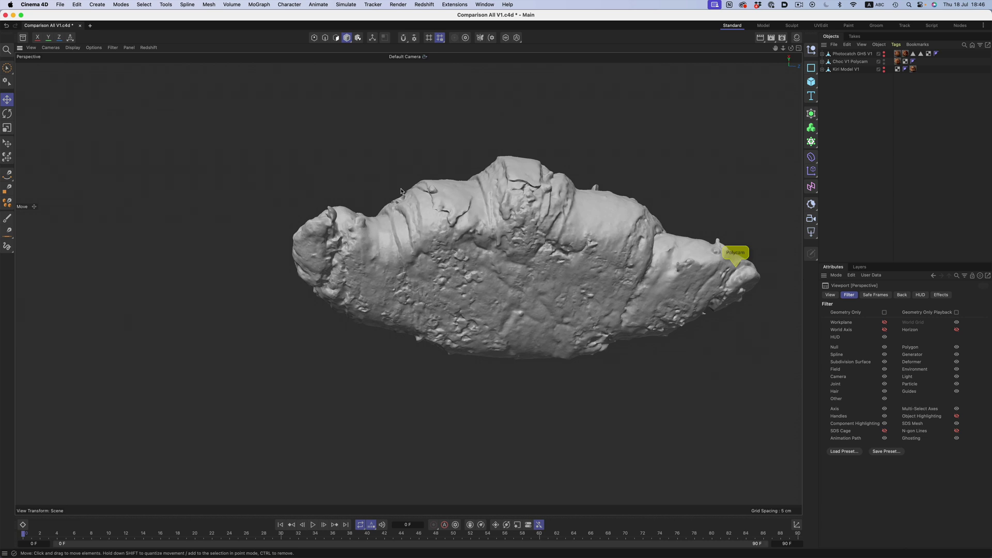
# - Look over the rest of the bare Polycam mesh and turn texture display back on
pyautogui.keyDown('alt'); pyautogui.moveTo(517, 175); pyautogui.dragTo(560, 268); pyautogui.keyUp('alt')
pyautogui.keyDown('alt'); pyautogui.moveTo(522, 139); pyautogui.dragTo(497, 121, button='right'); pyautogui.keyUp('alt')
pyautogui.moveTo(497, 122)
pyautogui.keyDown('alt'); pyautogui.mouseDown()
pyautogui.moveTo(451, 271)
pyautogui.moveTo(447, 249)
pyautogui.moveTo(459, 264)
pyautogui.mouseUp(); pyautogui.keyUp('alt')
pyautogui.press('n')
pyautogui.press('q')
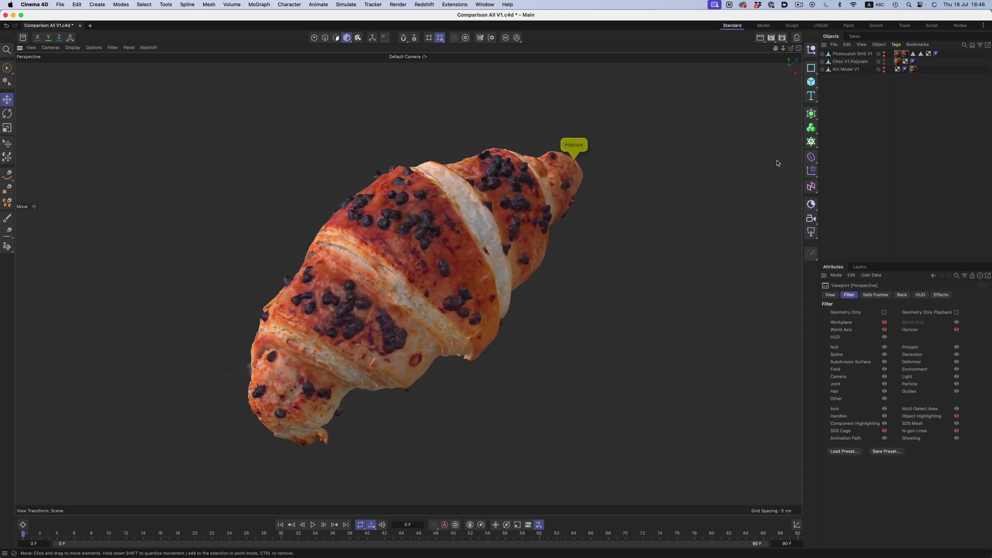
# - Make Kiri Model V1 visible beside the Polycam croissant and compare the two textured scans
pyautogui.click(883, 68)
pyautogui.keyDown('alt'); pyautogui.moveTo(781, 369); pyautogui.dragTo(735, 406, button='right'); pyautogui.keyUp('alt')
pyautogui.keyDown('alt'); pyautogui.moveTo(707, 407); pyautogui.dragTo(638, 293, button='middle'); pyautogui.keyUp('alt')
pyautogui.keyDown('alt'); pyautogui.moveTo(637, 292); pyautogui.dragTo(558, 235); pyautogui.keyUp('alt')
pyautogui.keyDown('alt'); pyautogui.moveTo(549, 191); pyautogui.dragTo(469, 215); pyautogui.keyUp('alt')
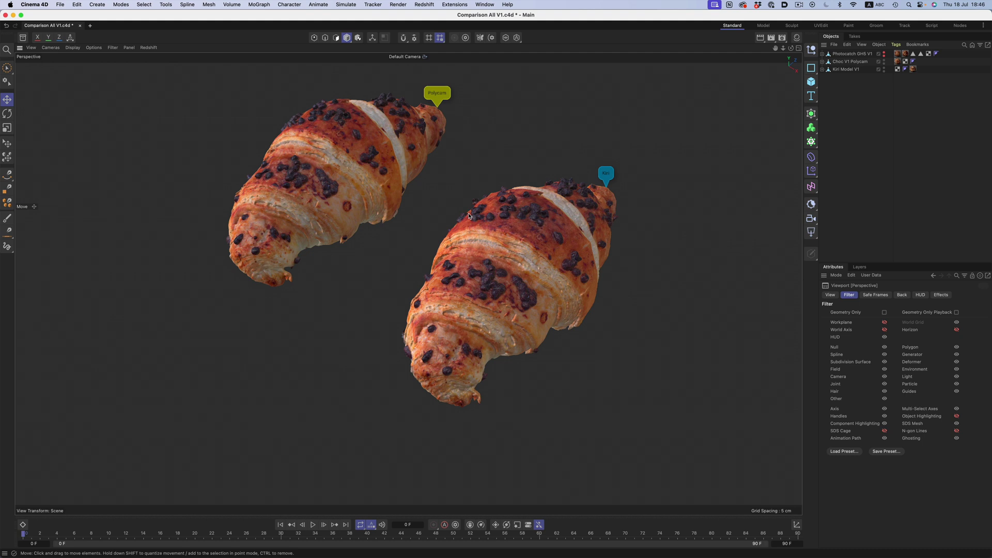
# - Turn off texture display and compare the bare geometry of the Polycam and Kiri croissants
pyautogui.press('q')
pyautogui.keyDown('alt'); pyautogui.moveTo(546, 216); pyautogui.dragTo(589, 259); pyautogui.keyUp('alt')
pyautogui.keyDown('alt'); pyautogui.moveTo(553, 218); pyautogui.dragTo(584, 258, button='middle'); pyautogui.keyUp('alt')
pyautogui.keyDown('alt'); pyautogui.moveTo(585, 257); pyautogui.dragTo(586, 255); pyautogui.keyUp('alt')
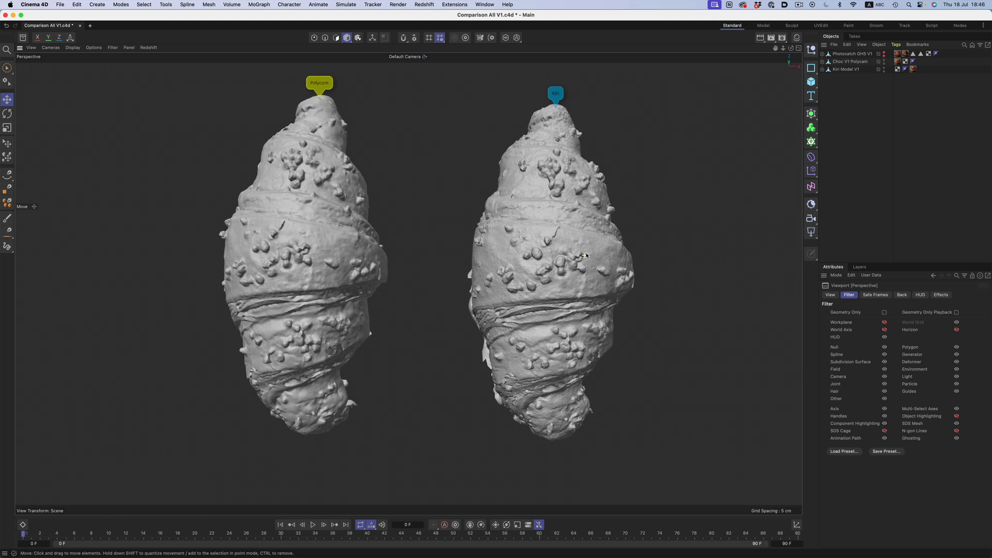
pyautogui.keyDown('alt'); pyautogui.moveTo(585, 267); pyautogui.dragTo(657, 204); pyautogui.keyUp('alt')
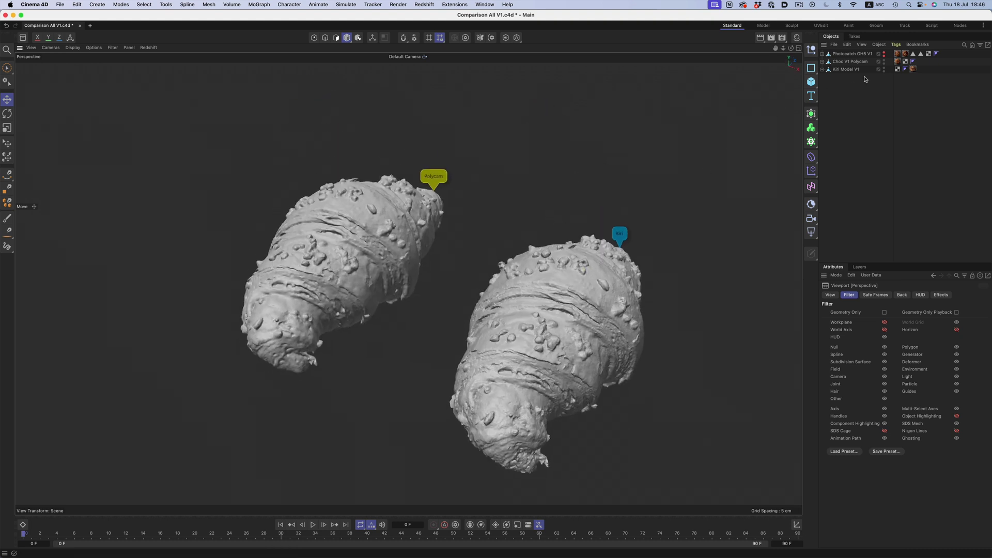
# - Make Photocatch GHS V1 visible and frame all three untextured croissants for a side-by-side comparison
pyautogui.click(883, 54)
pyautogui.keyDown('alt'); pyautogui.moveTo(256, 169); pyautogui.dragTo(390, 217, button='middle'); pyautogui.keyUp('alt')
pyautogui.keyDown('alt'); pyautogui.moveTo(389, 215); pyautogui.dragTo(406, 209, button='right'); pyautogui.keyUp('alt')
pyautogui.keyDown('alt'); pyautogui.moveTo(406, 209); pyautogui.dragTo(418, 242); pyautogui.keyUp('alt')
pyautogui.keyDown('alt'); pyautogui.moveTo(413, 232); pyautogui.dragTo(386, 240, button='right'); pyautogui.keyUp('alt')
pyautogui.keyDown('alt'); pyautogui.moveTo(387, 241); pyautogui.dragTo(164, 287, button='middle'); pyautogui.keyUp('alt')
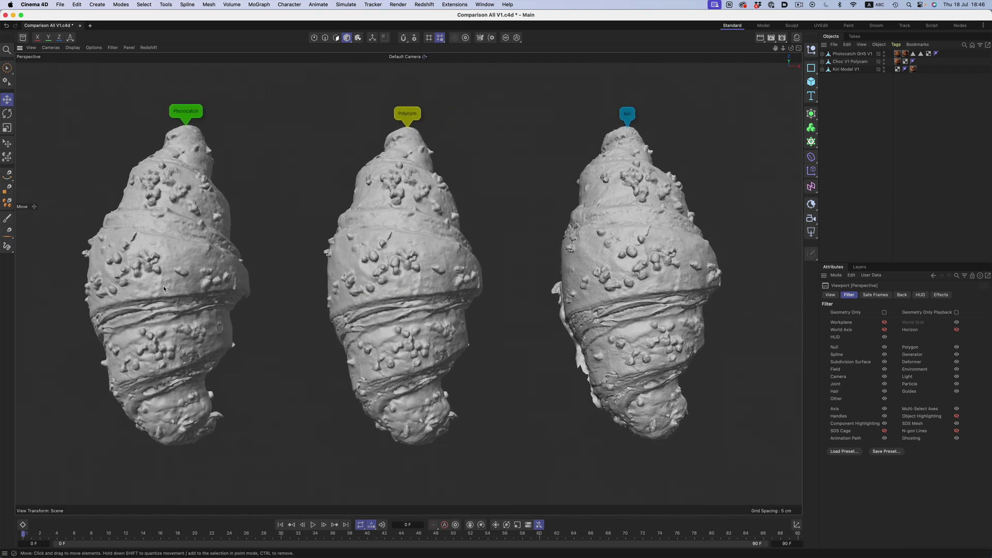
pyautogui.keyDown('alt'); pyautogui.moveTo(165, 279); pyautogui.dragTo(166, 288); pyautogui.keyUp('alt')
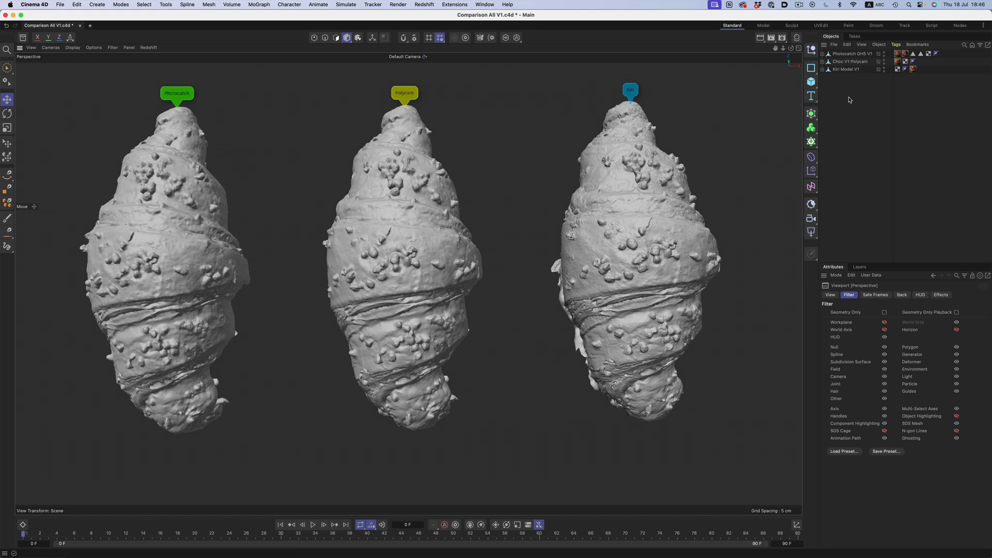
# - Detach the object commands as a floating window and check the object information of Choc V1 Polycam
pyautogui.click(879, 45)
pyautogui.click(885, 51)
pyautogui.moveTo(898, 47); pyautogui.dragTo(784, 280)
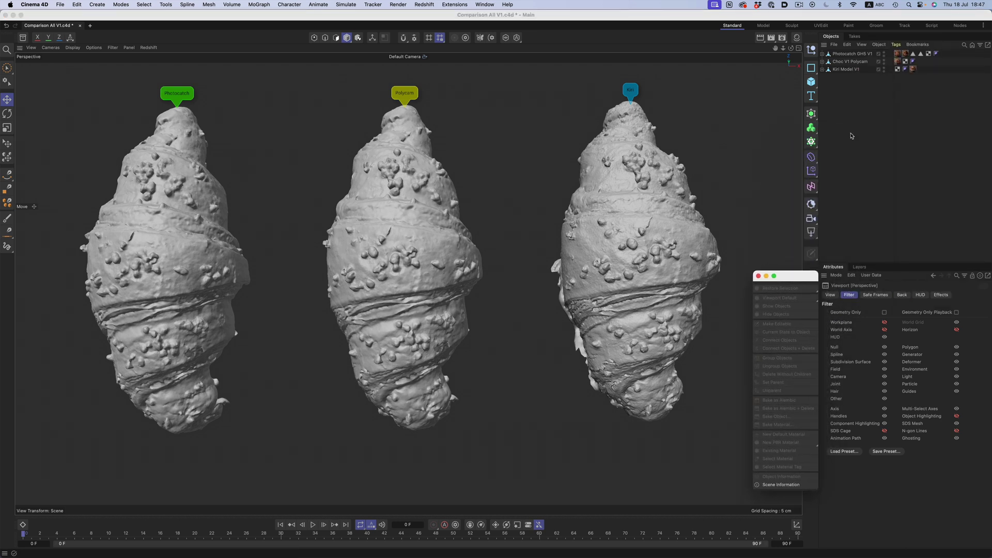
pyautogui.click(853, 62)
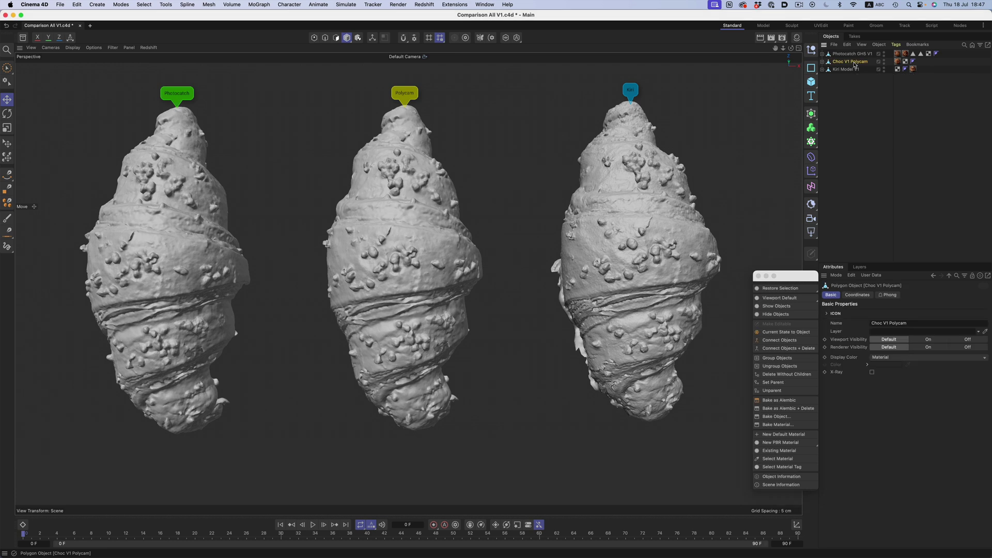
pyautogui.click(780, 476)
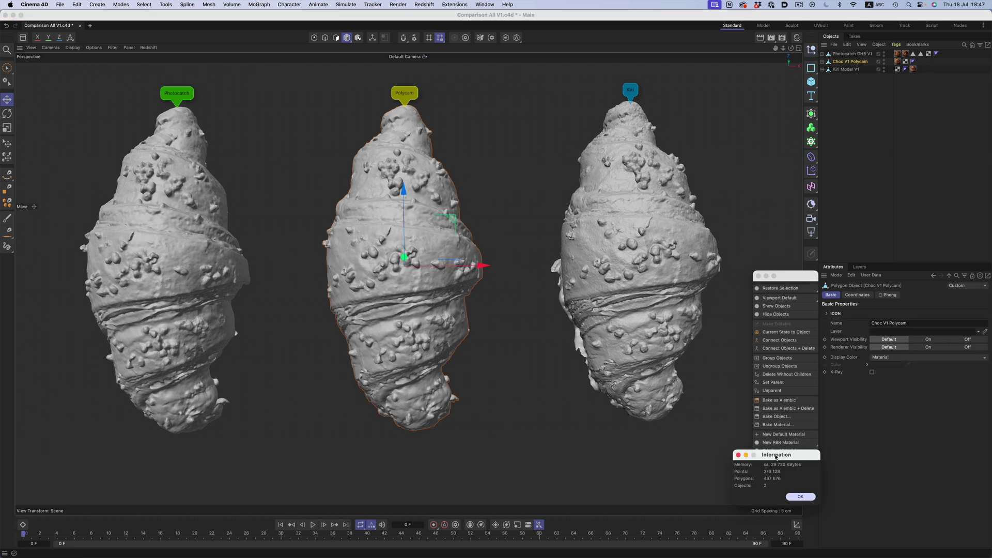
pyautogui.click(800, 496)
# - Check the object information of Kiri Model V1
pyautogui.click(845, 70)
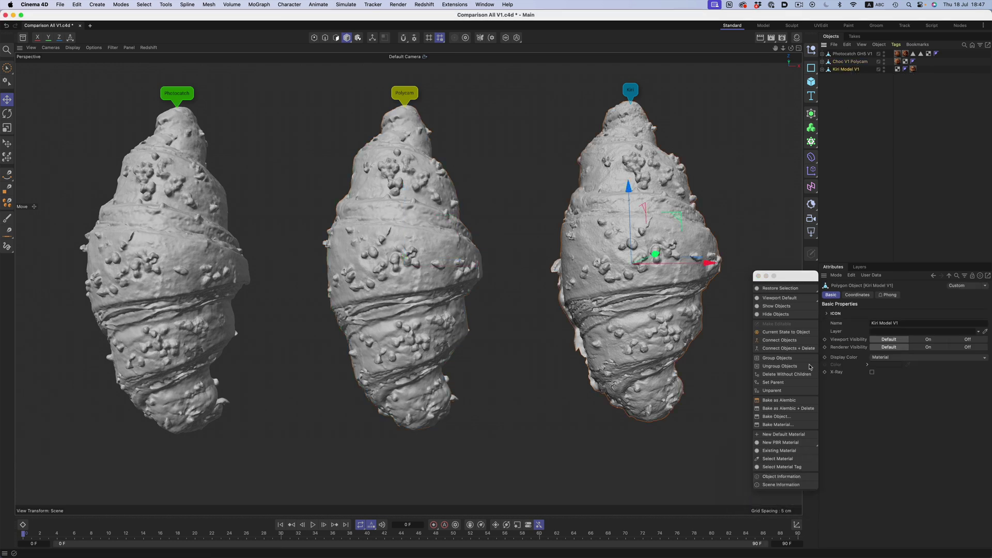
pyautogui.click(787, 476)
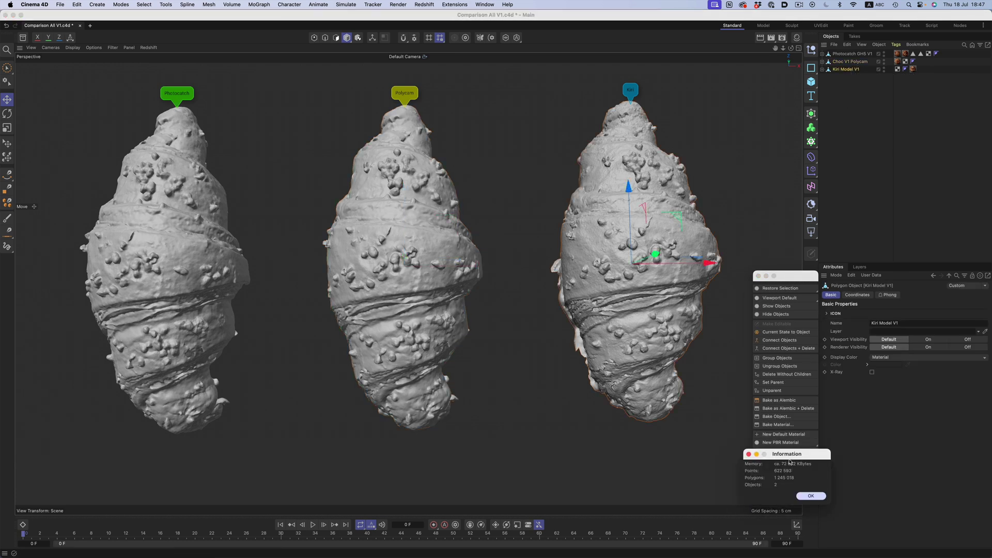
pyautogui.click(748, 457)
# - Check the object information of Photocatch GHS V1, then close the floating command window and deselect the model
pyautogui.click(851, 54)
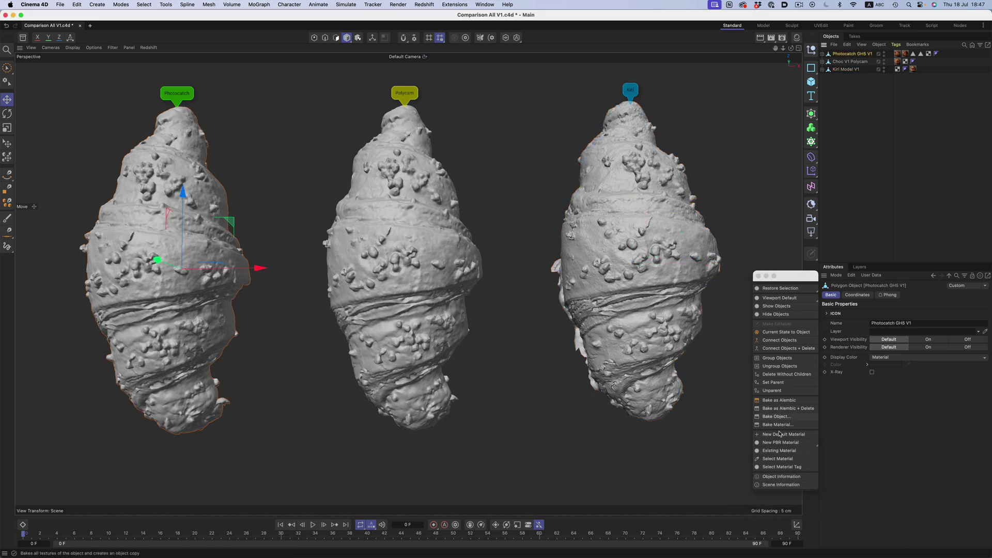
pyautogui.click(784, 478)
pyautogui.click(807, 497)
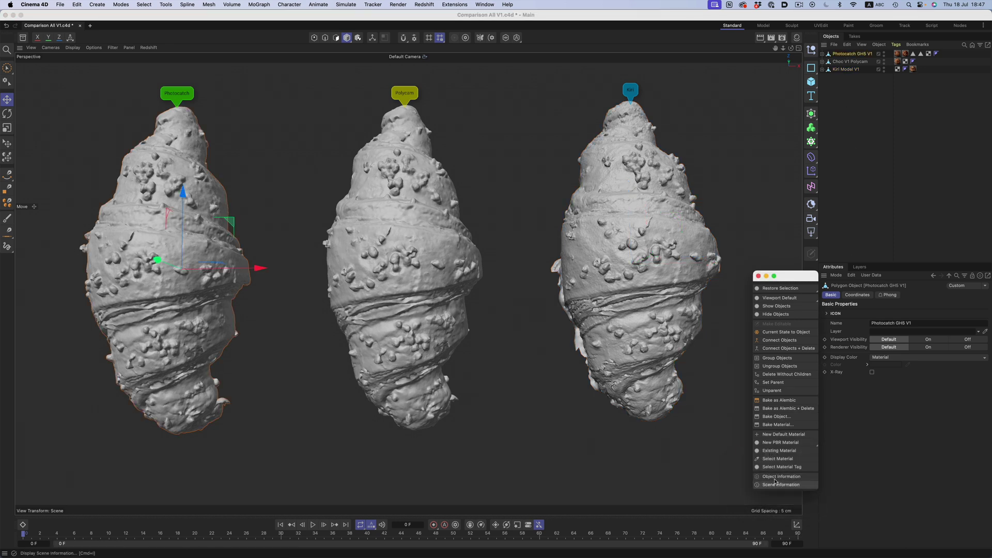
pyautogui.click(758, 276)
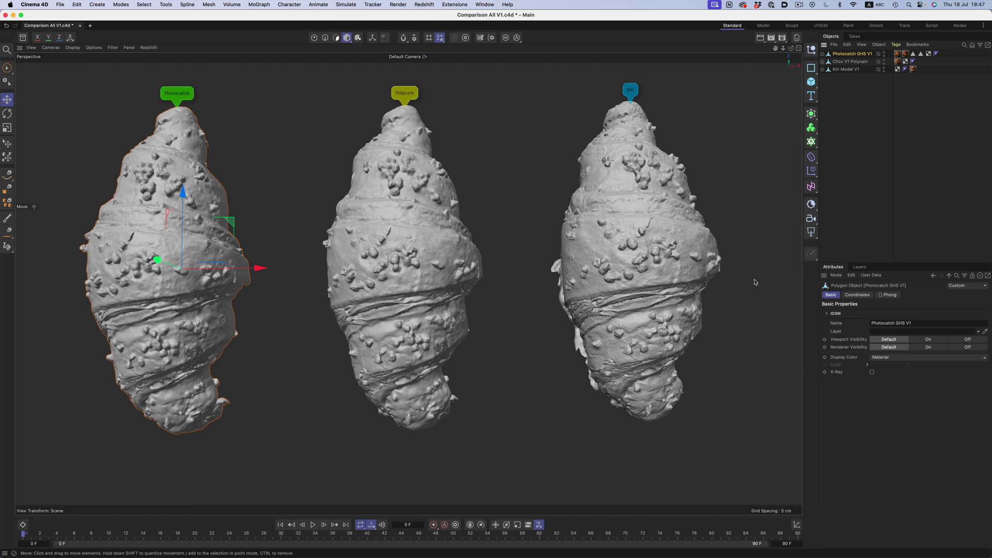
pyautogui.click(853, 189)
# - Examine the untextured surface detail of the Kiri croissant up close against the Polycam one
pyautogui.keyDown('alt'); pyautogui.moveTo(653, 246); pyautogui.dragTo(629, 195); pyautogui.keyUp('alt')
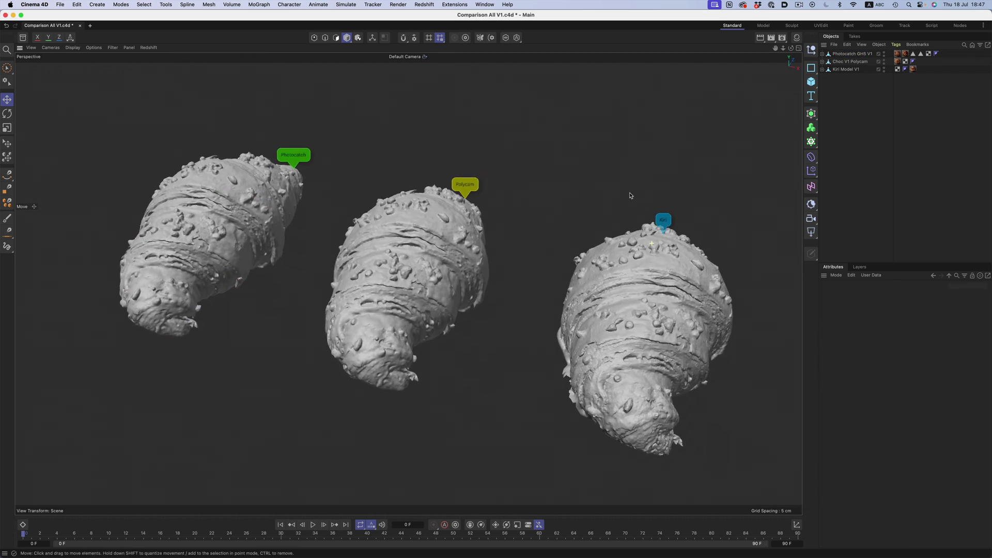
pyautogui.keyDown('alt'); pyautogui.moveTo(647, 306); pyautogui.dragTo(664, 313, button='right'); pyautogui.keyUp('alt')
pyautogui.keyDown('alt'); pyautogui.moveTo(664, 313); pyautogui.dragTo(641, 292); pyautogui.keyUp('alt')
pyautogui.keyDown('alt'); pyautogui.moveTo(619, 284); pyautogui.dragTo(637, 290, button='right'); pyautogui.keyUp('alt')
pyautogui.keyDown('alt'); pyautogui.moveTo(636, 290); pyautogui.dragTo(681, 343); pyautogui.keyUp('alt')
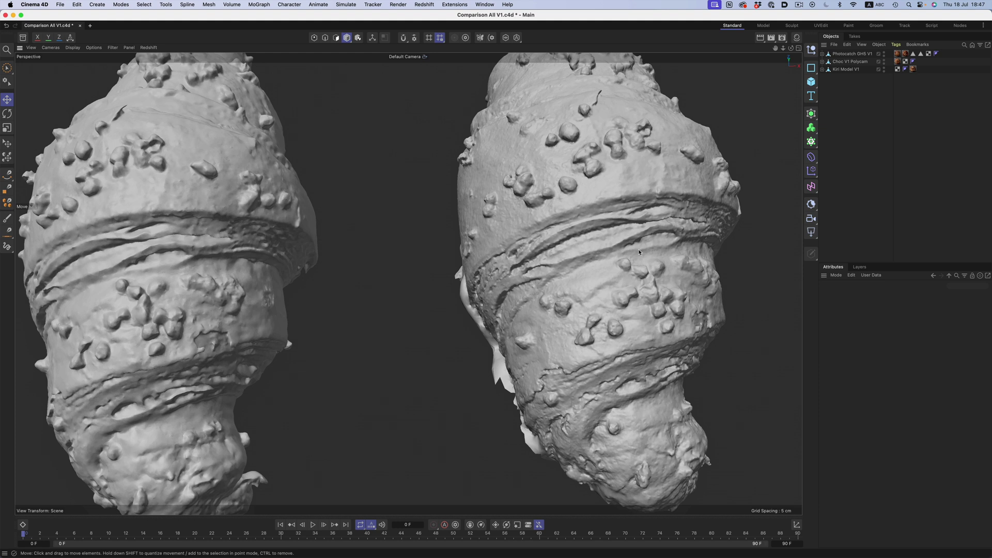
# - Turn texture display back on and compare all three croissants
pyautogui.scroll(-10, 639, 252)
pyautogui.keyDown('alt'); pyautogui.moveTo(577, 279); pyautogui.dragTo(623, 215); pyautogui.keyUp('alt')
pyautogui.rightClick(623, 215)
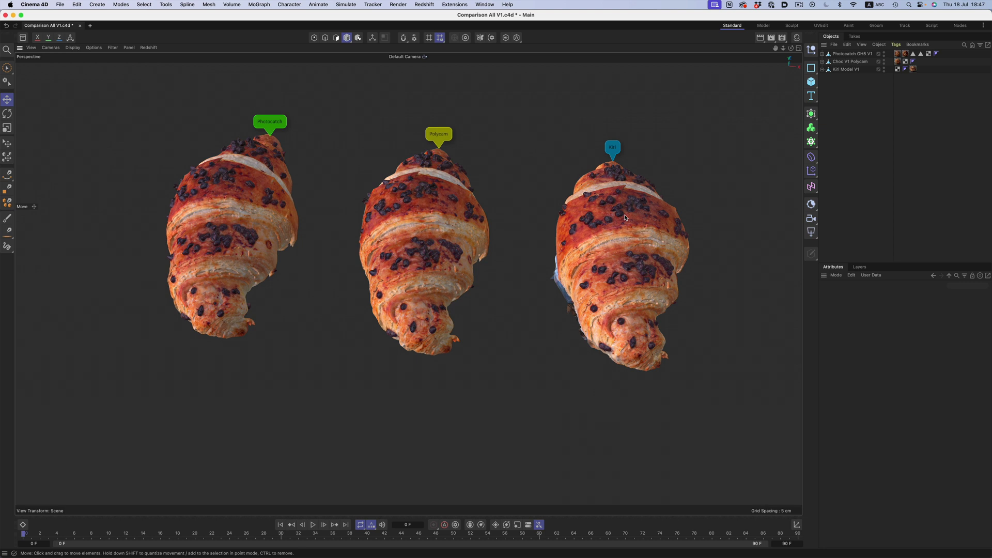
pyautogui.keyDown('alt'); pyautogui.moveTo(628, 211); pyautogui.dragTo(607, 243); pyautogui.keyUp('alt')
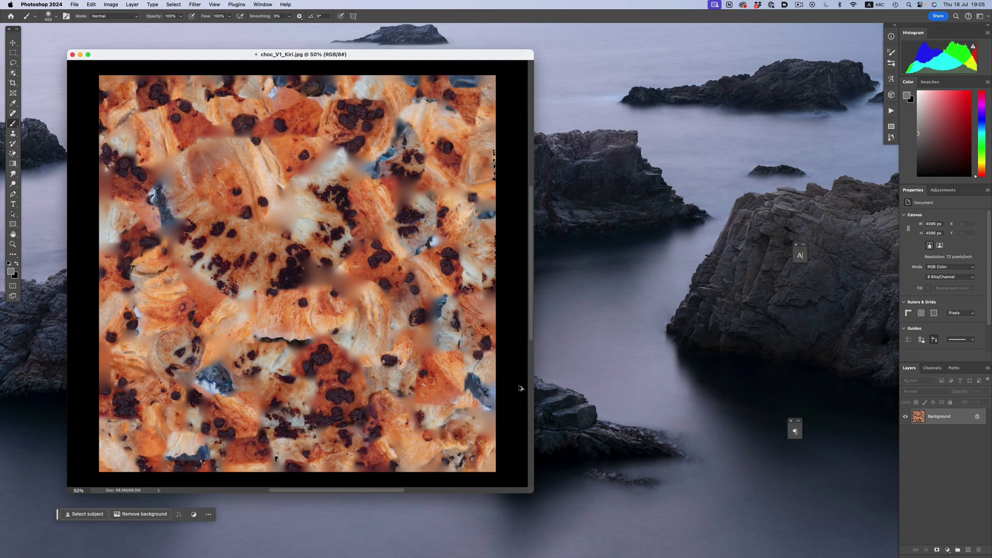
# - Check the pixel dimensions of the choc_V1_Kiri.jpg texture in Photoshop
pyautogui.press('super+alt+i')
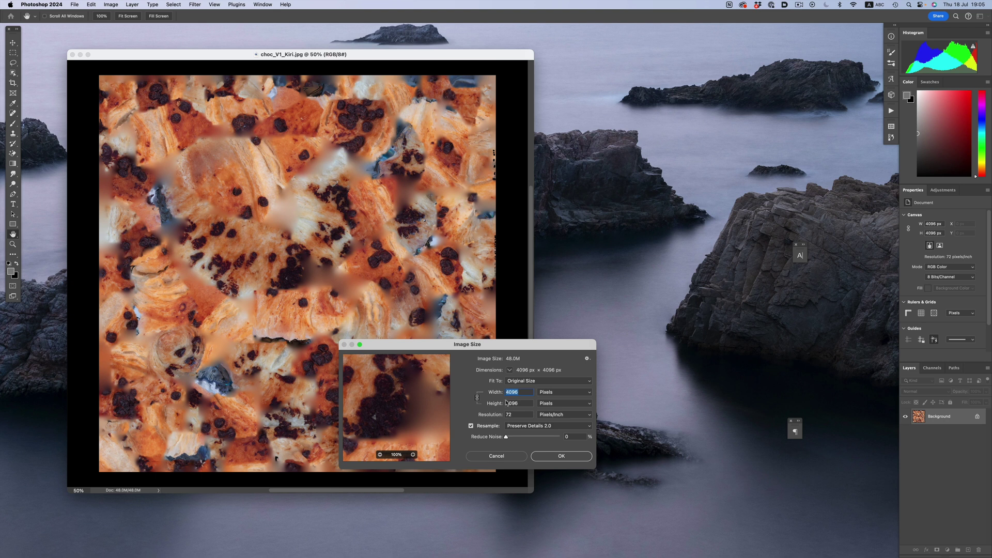
pyautogui.click(507, 454)
pyautogui.press('b')
# - Restore the minimized Choc_V1_Polycam.jpg texture window and check its pixel dimensions
pyautogui.moveTo(828, 553)
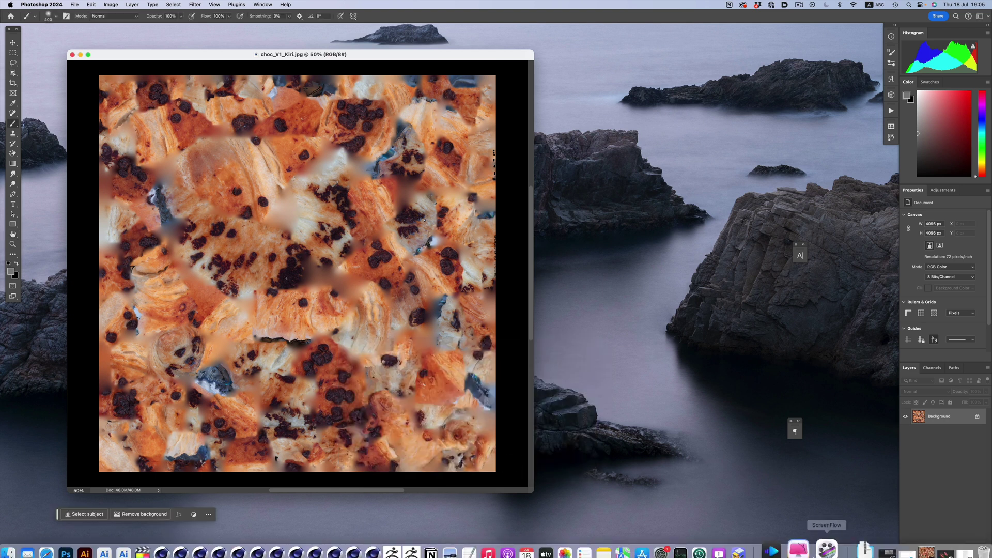
pyautogui.click(912, 537)
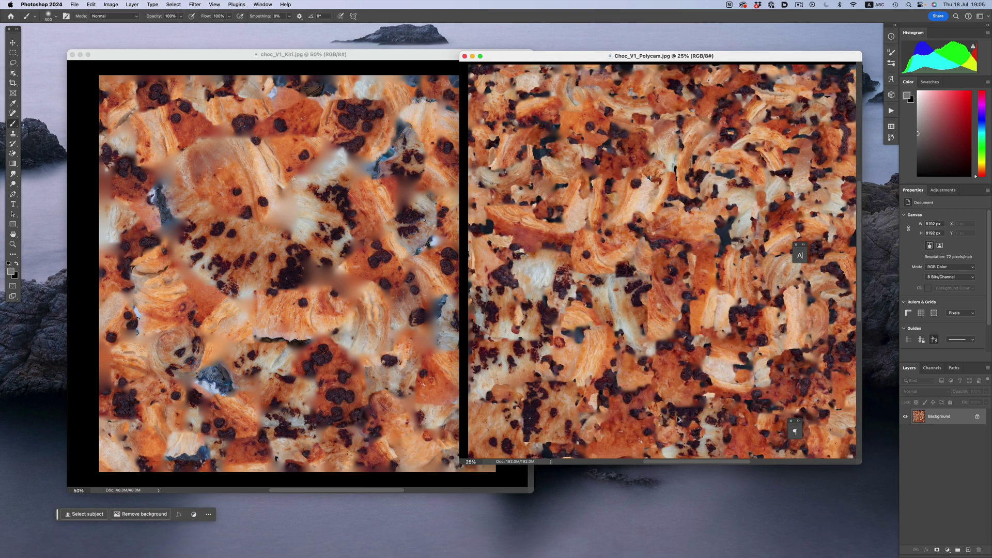
pyautogui.press('super+alt+i')
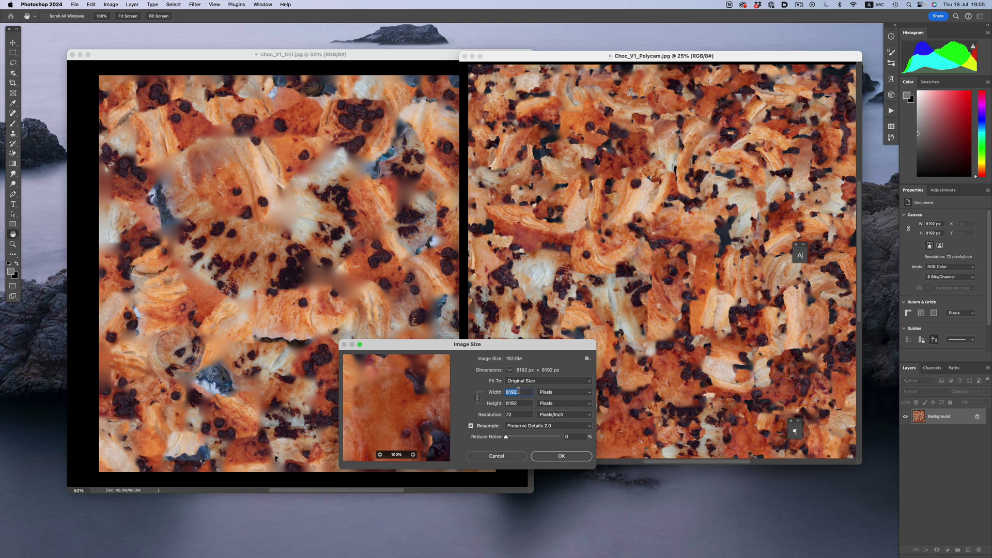
pyautogui.click(508, 457)
# - Inspect the fine detail of the Polycam texture at 100% zoom
pyautogui.keyDown('super'); pyautogui.click(615, 347); pyautogui.keyUp('super')
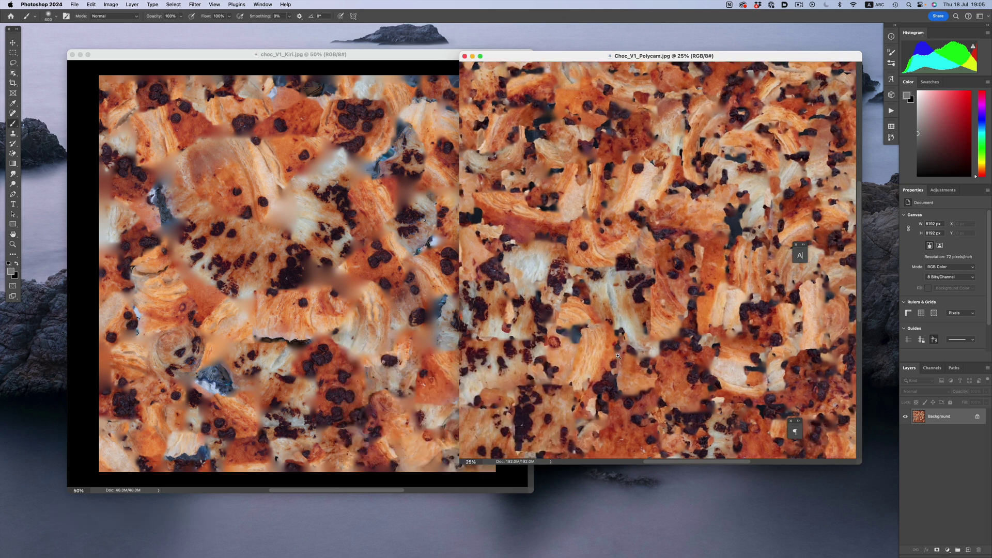
pyautogui.keyDown('super'); pyautogui.click(629, 352); pyautogui.keyUp('super')
pyautogui.keyDown('alt'); pyautogui.scroll(2, 630, 351); pyautogui.keyUp('alt')
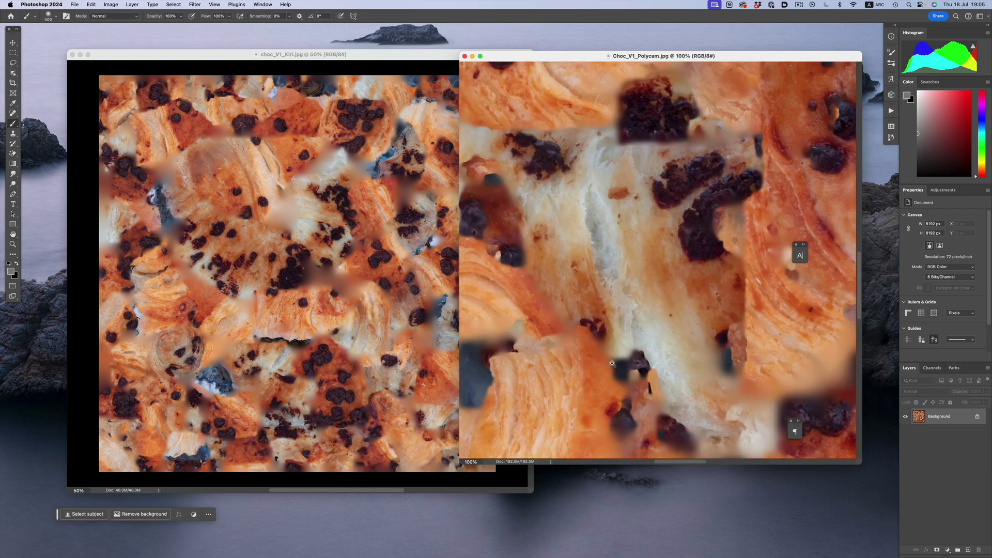
pyautogui.moveTo(586, 325); pyautogui.dragTo(695, 159)
# - Bring the choc_V1_Kiri.jpg texture to the front and inspect its detail up close
pyautogui.click(238, 297)
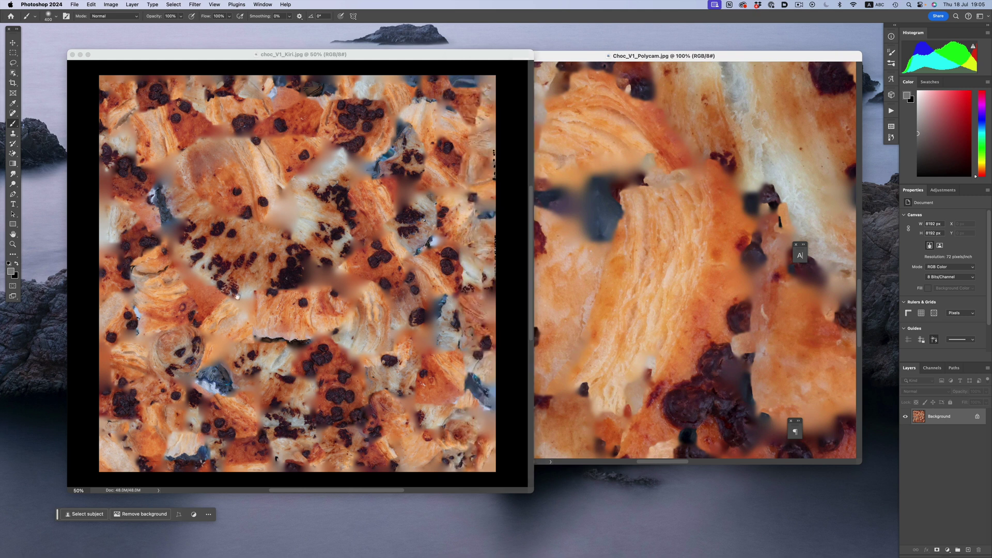
pyautogui.keyDown('alt'); pyautogui.scroll(1, 294, 306); pyautogui.keyUp('alt')
pyautogui.keyDown('alt'); pyautogui.scroll(1, 295, 306); pyautogui.keyUp('alt')
pyautogui.moveTo(307, 352); pyautogui.dragTo(280, 308)
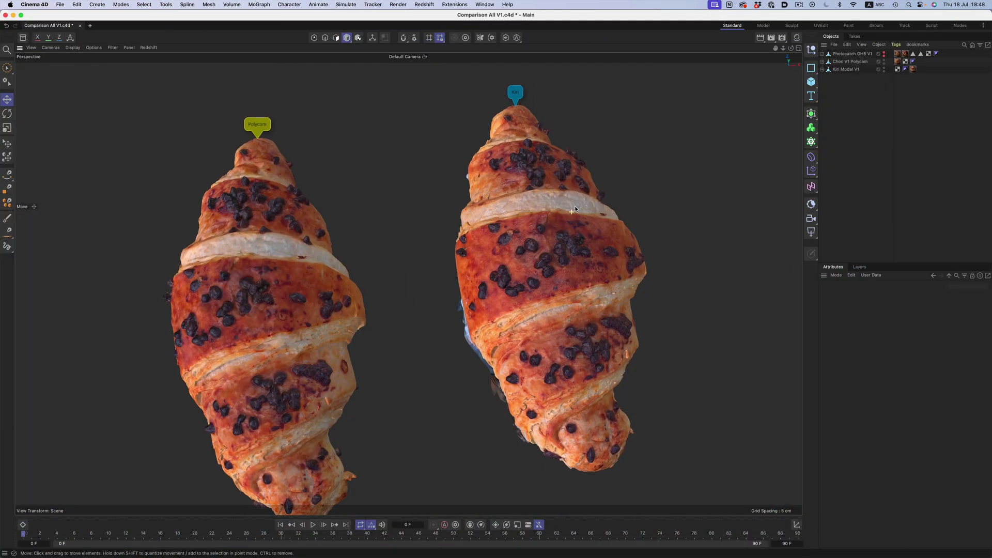
# - Compare the textured Polycam and Kiri croissants in Cinema 4D from above and from underneath
pyautogui.moveTo(574, 206)
pyautogui.keyDown('alt'); pyautogui.mouseDown()
pyautogui.moveTo(582, 198)
pyautogui.moveTo(538, 218)
pyautogui.moveTo(497, 181)
pyautogui.mouseUp(); pyautogui.keyUp('alt')
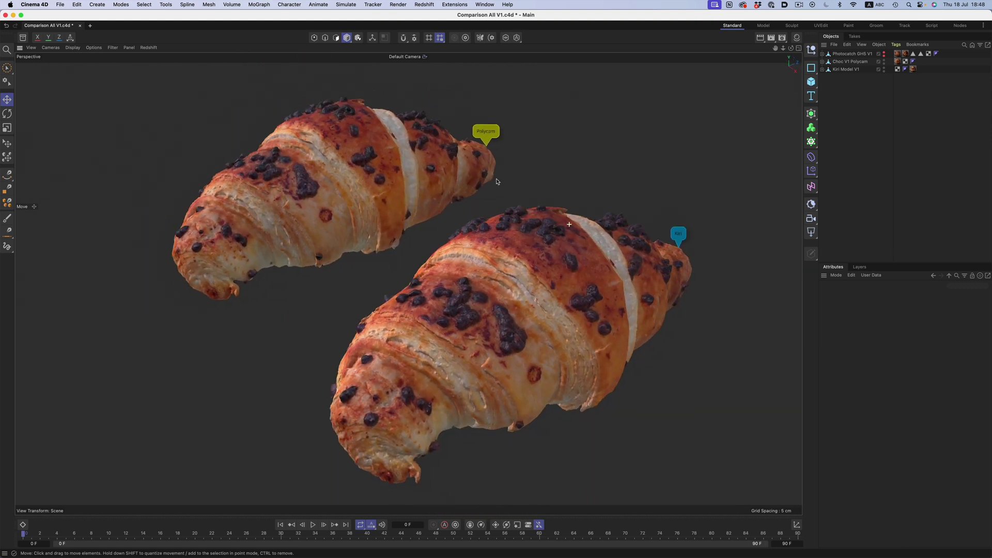
pyautogui.keyDown('alt'); pyautogui.moveTo(537, 249); pyautogui.dragTo(588, 132); pyautogui.keyUp('alt')
pyautogui.scroll(-5, 554, 188)
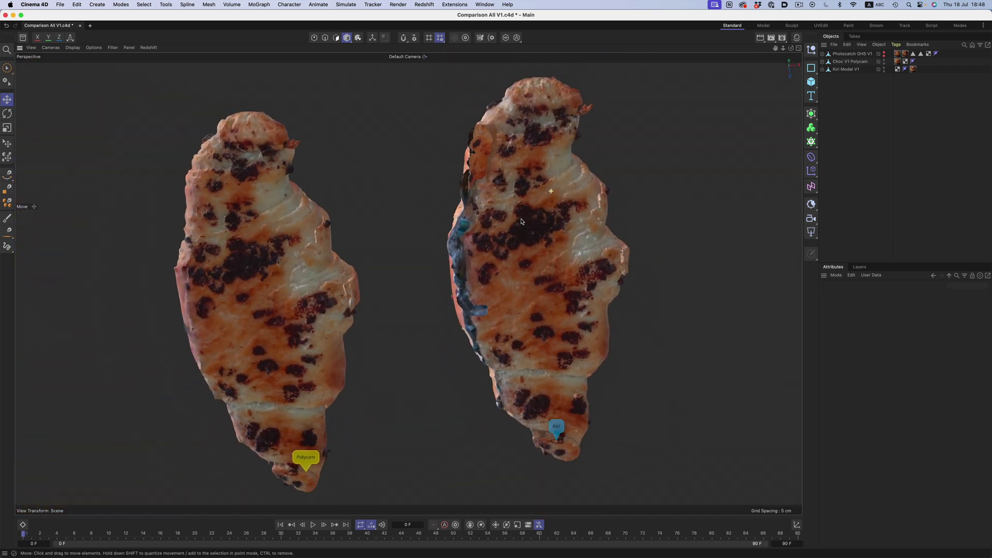